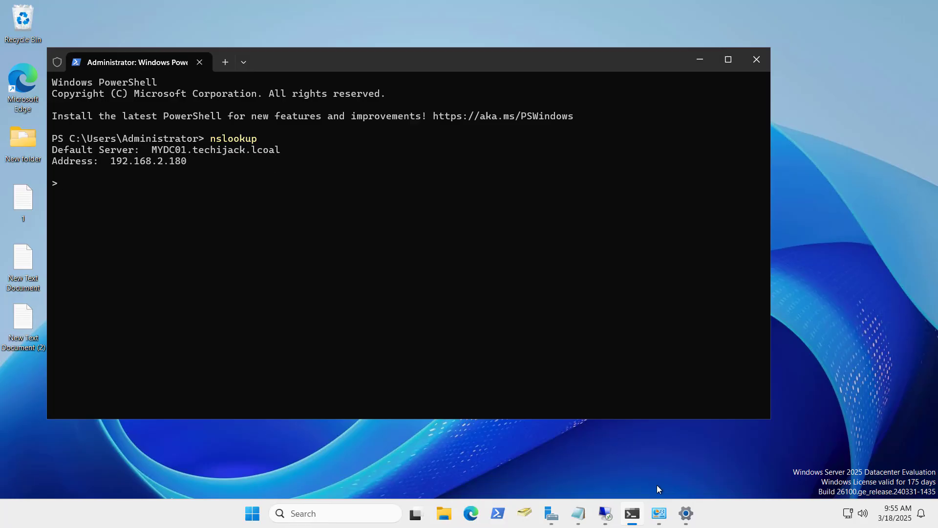
Check the Ethernet adapter's IPv4 DNS server and IPv4 address in its network connection details, and close the Network Connections windows
left_click(659, 519)
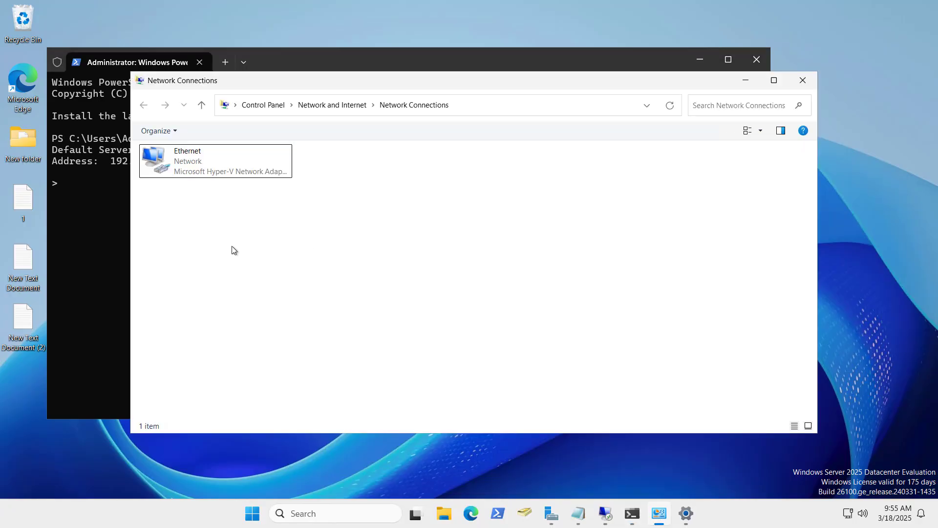
right_click(171, 166)
left_click(198, 190)
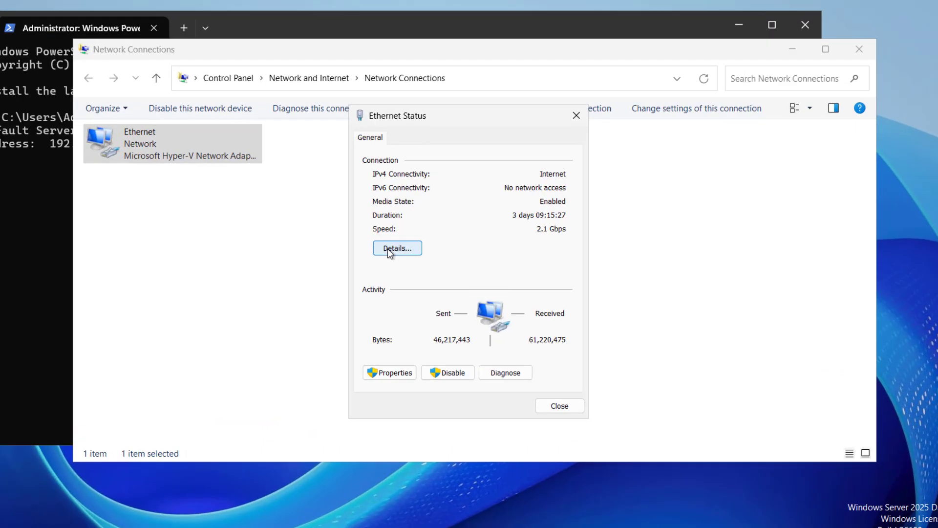
left_click(388, 248)
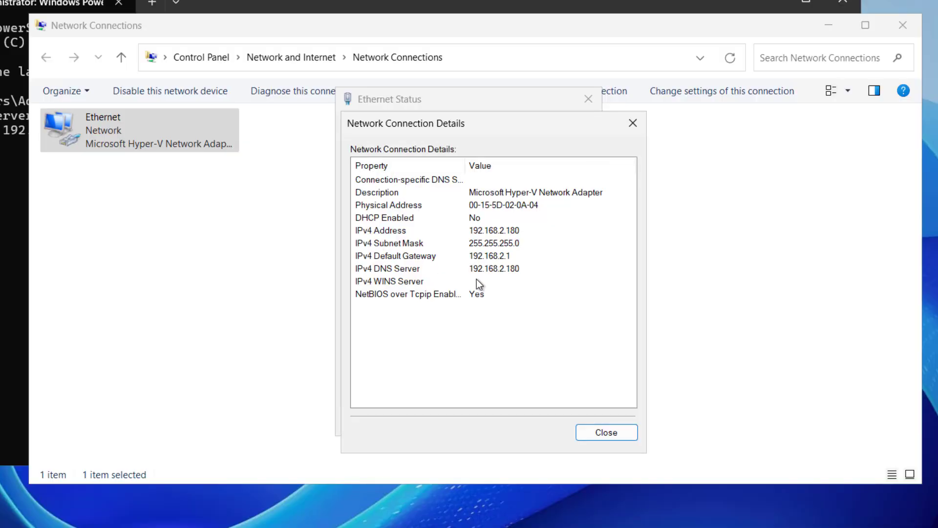
left_click(481, 274)
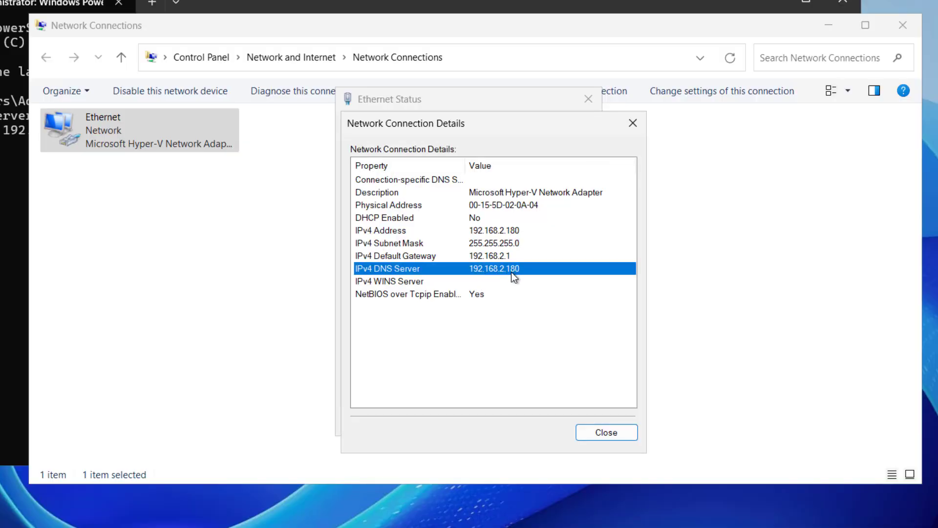
left_click(481, 230)
left_click(763, 1)
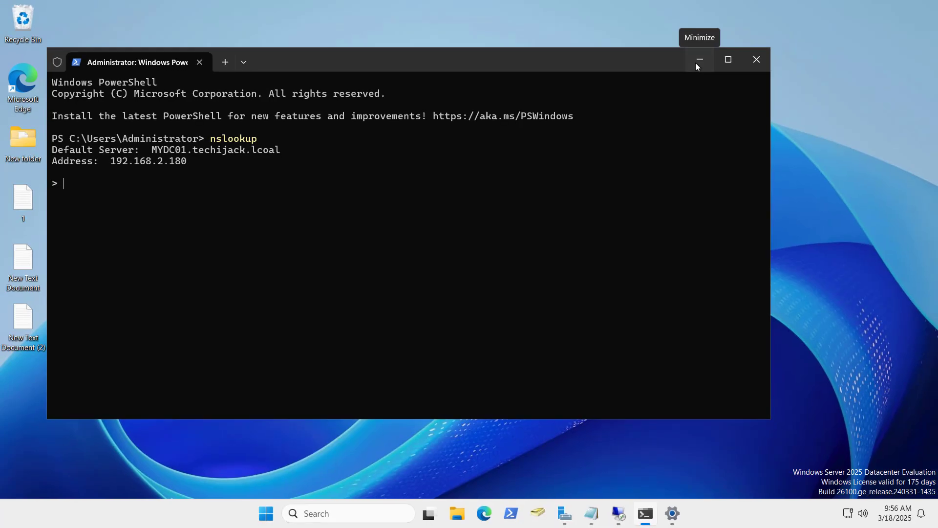
Switch to the 192.168.2.191 remote desktop session and check the computer name and workgroup in System Properties
left_click(698, 61)
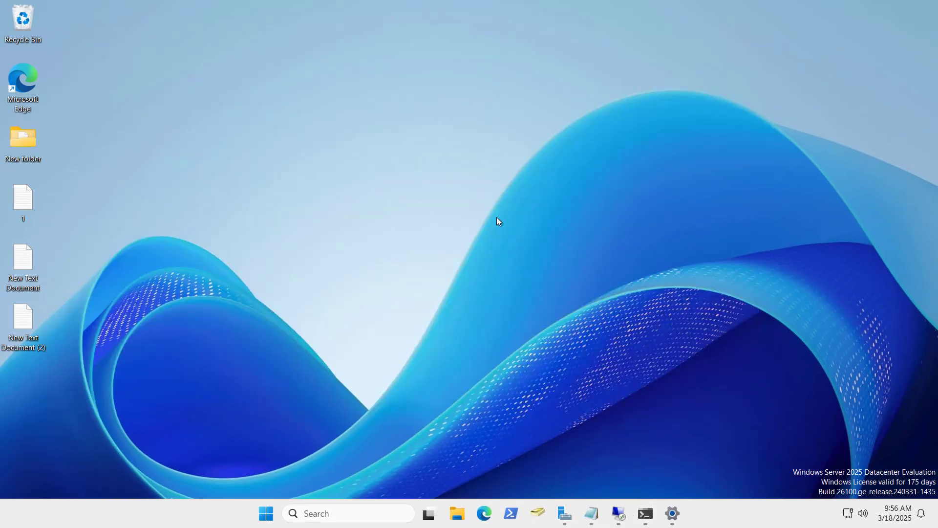
left_click(619, 513)
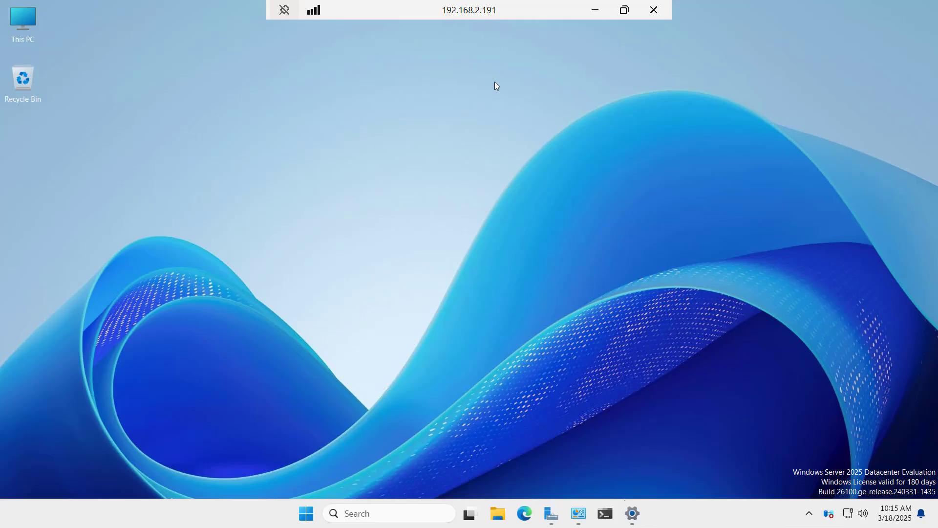
left_click(635, 509)
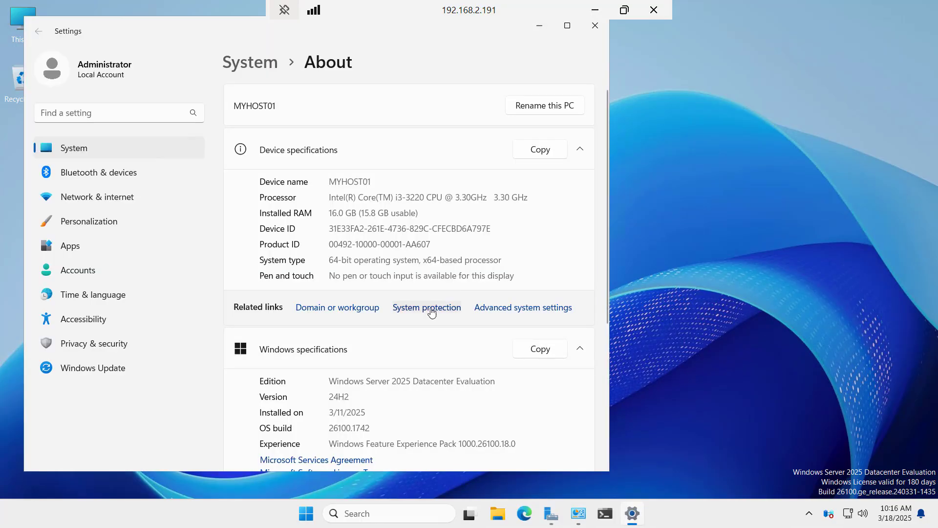
left_click(410, 310)
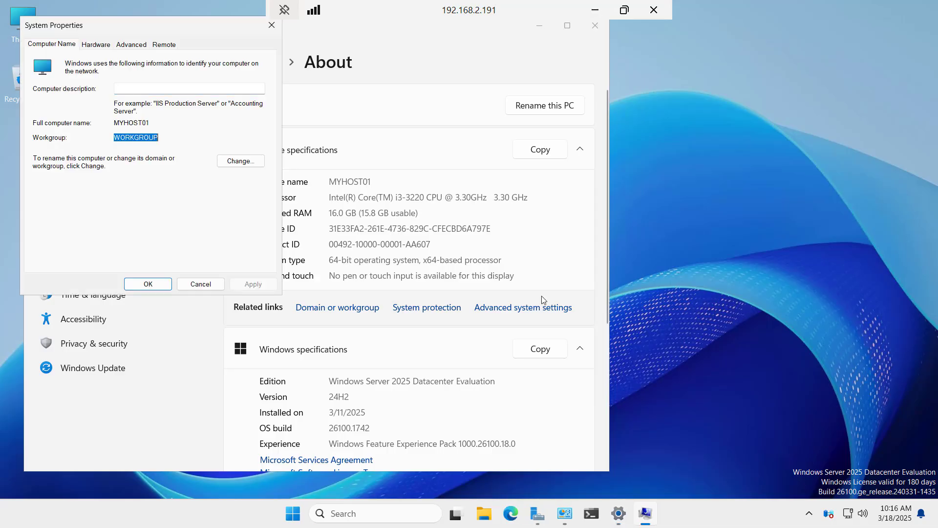
Run nslookup in PowerShell on the remote computer to check its default DNS server, and close the terminal
left_click(589, 516)
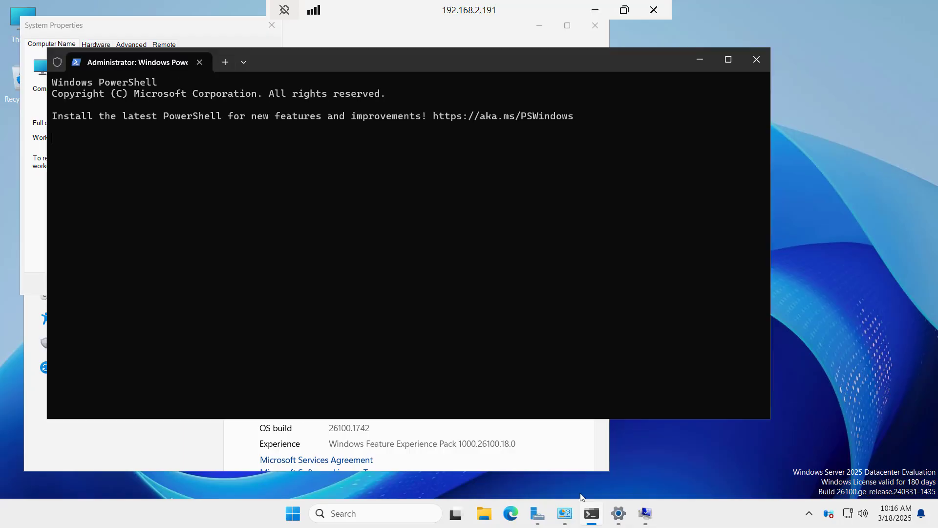
type("nslookup")
key("Return")
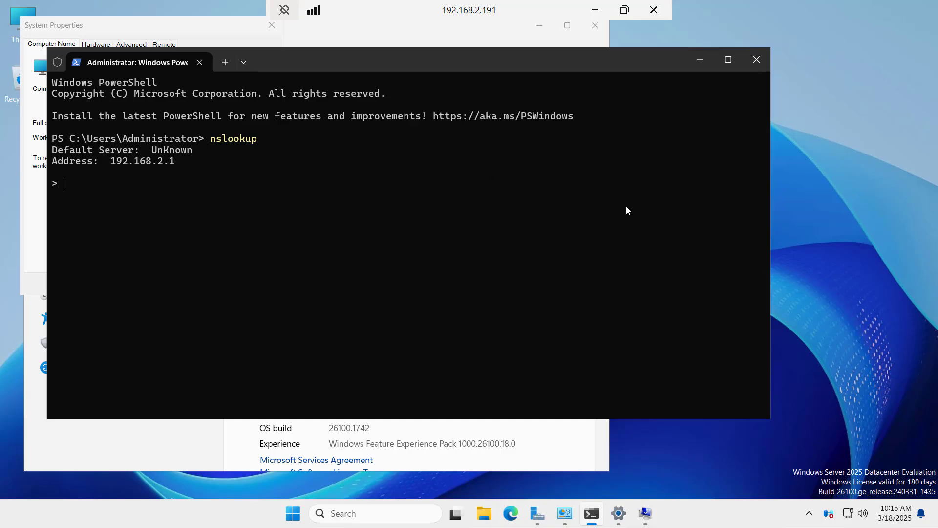
left_click(757, 59)
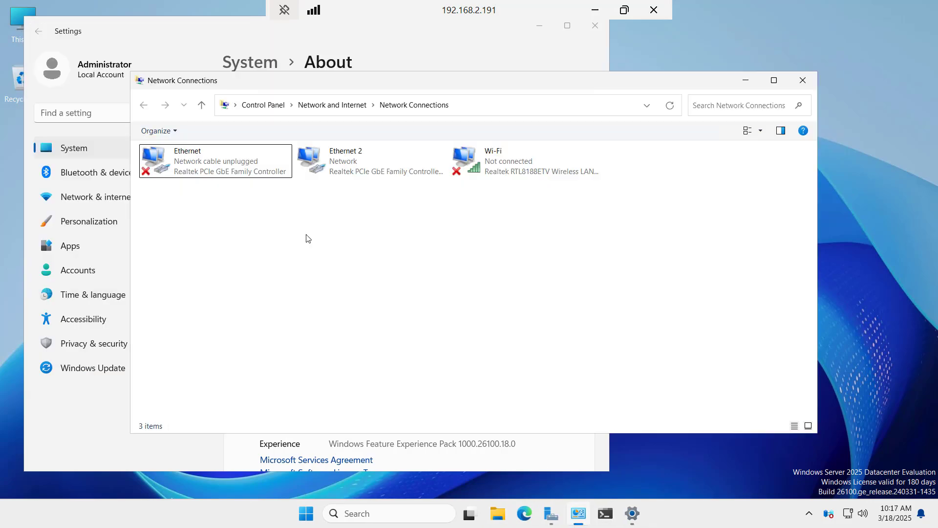
Check the IPv4 DNS server in the connection details of the Ethernet 2 adapter
left_click(246, 176)
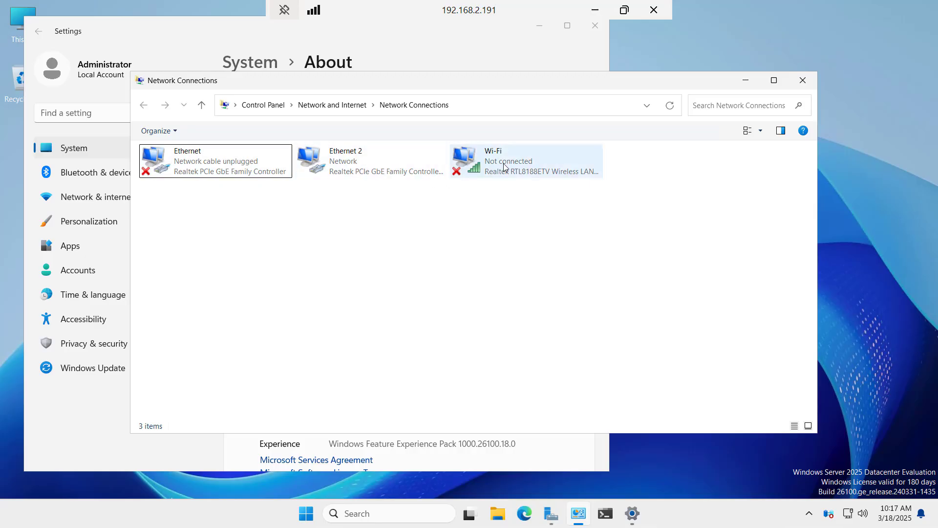
double_click(342, 180)
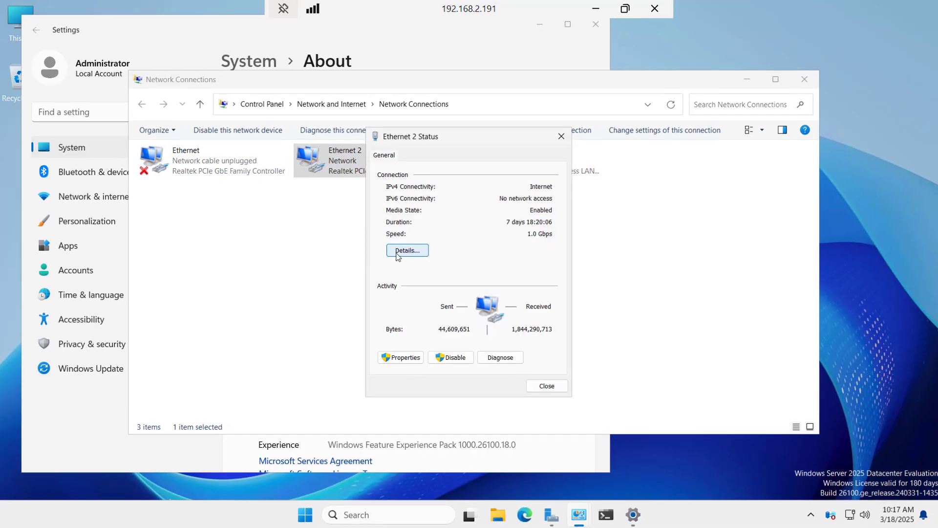
left_click(401, 252)
left_click(477, 267)
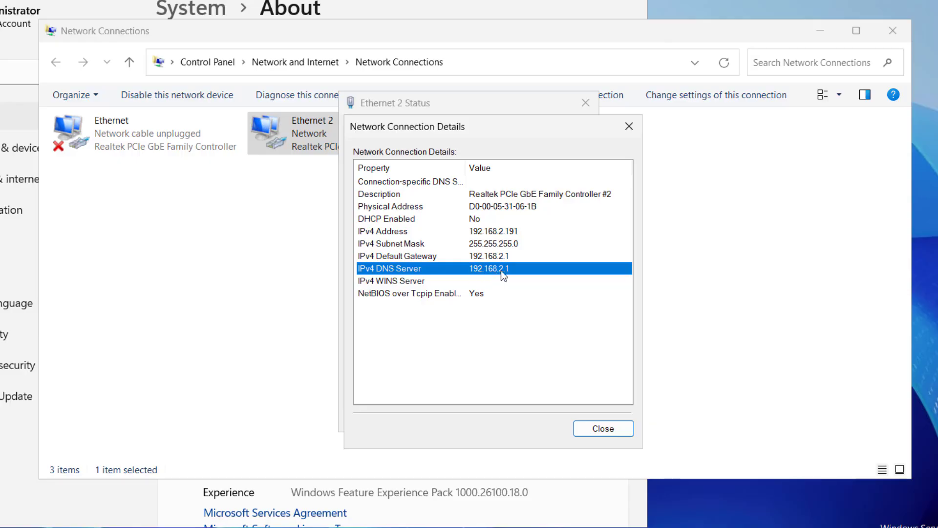
left_click(603, 428)
Set the preferred DNS server in the IPv4 properties of Ethernet 2 to 192.168.2.180 and save the configuration
left_click(374, 380)
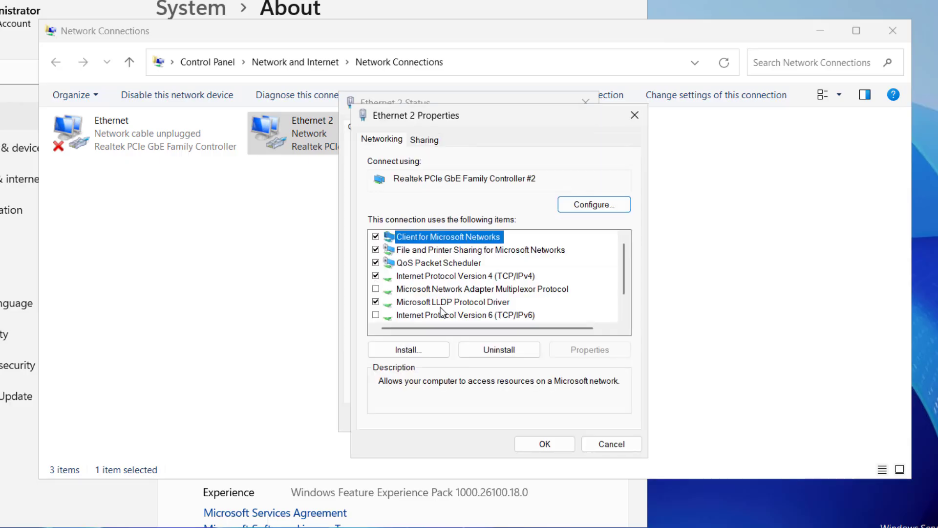
double_click(464, 276)
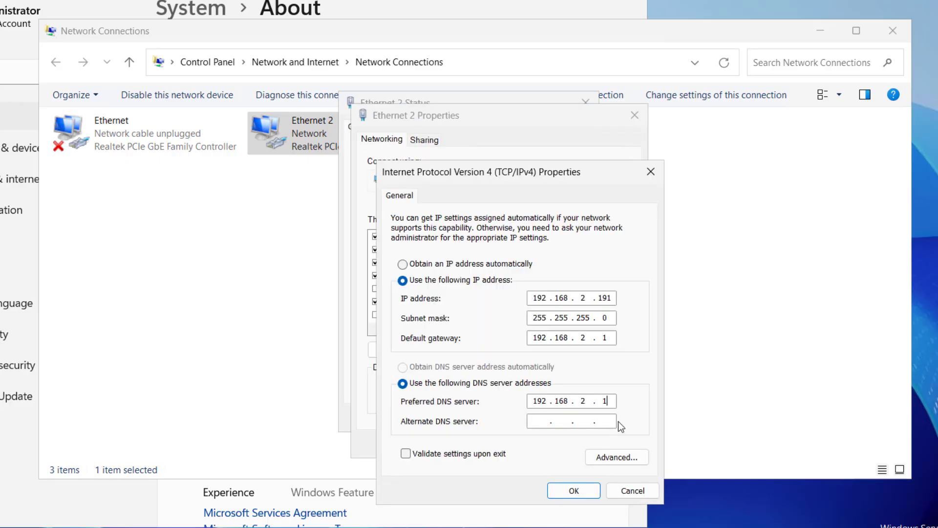
type("0")
left_click(584, 491)
left_click(527, 330)
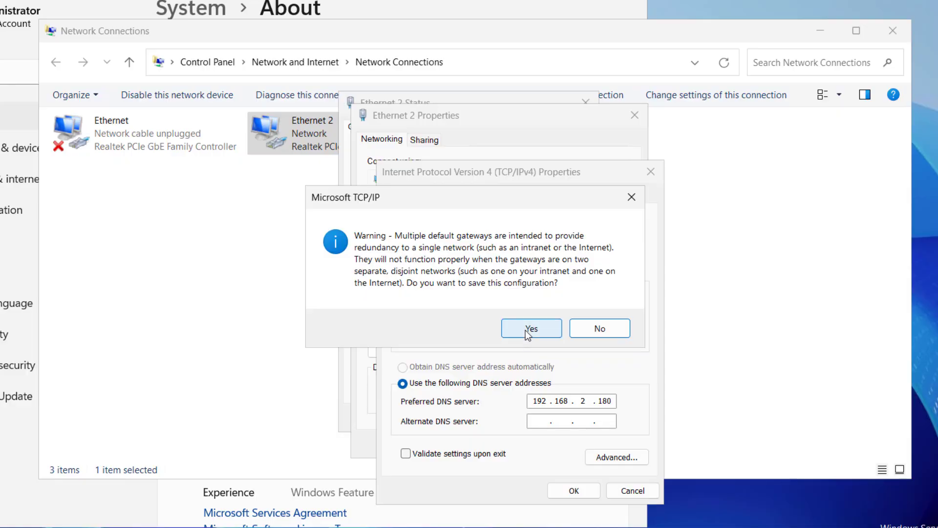
left_click(543, 440)
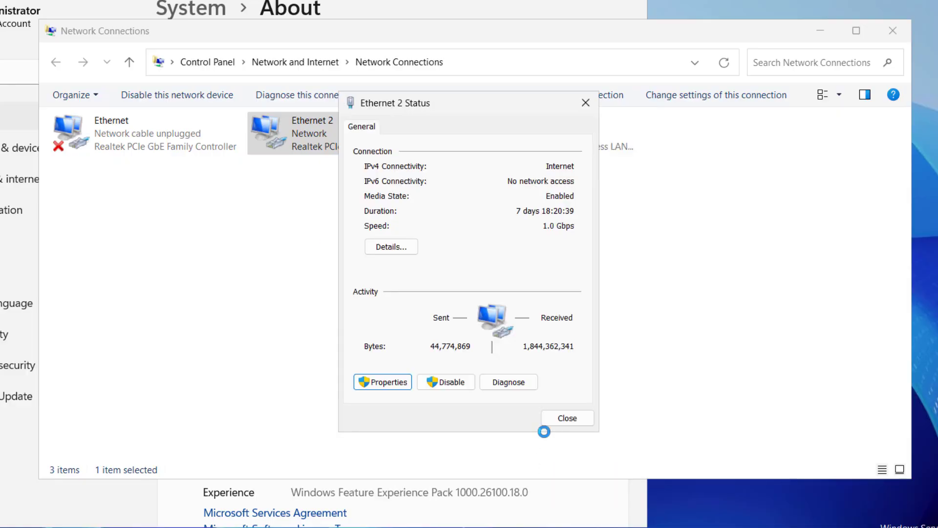
left_click(564, 421)
Verify the new DNS server by running nslookup in PowerShell, and close the terminal and Network Connections
key("super+x")
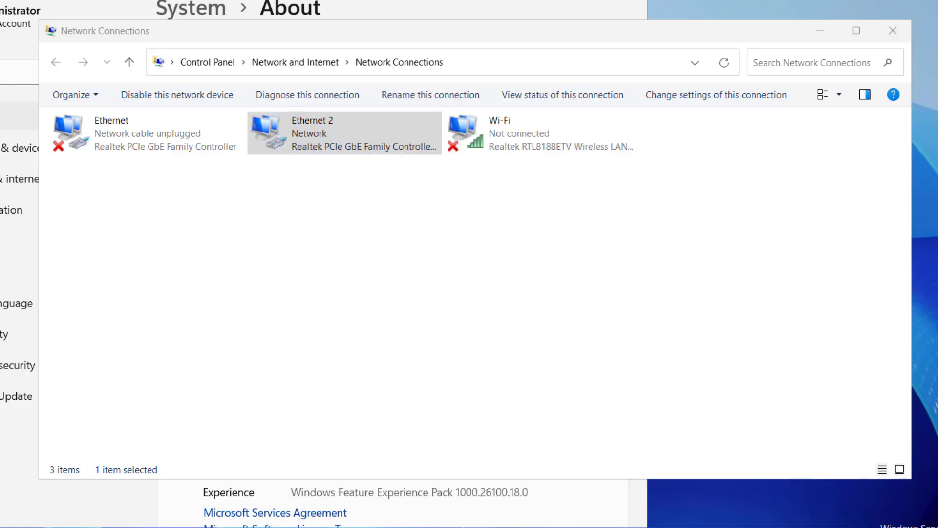
type("ator> nslookup")
key("Return")
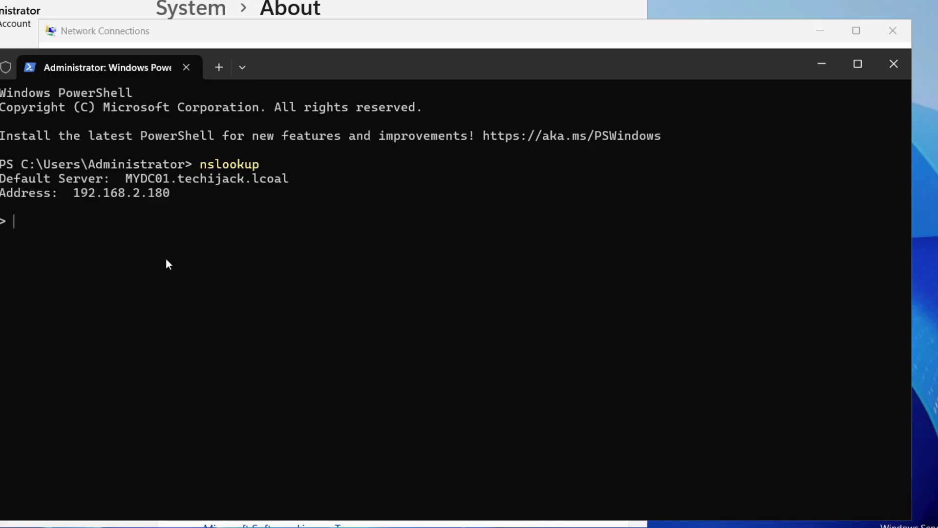
left_click(886, 72)
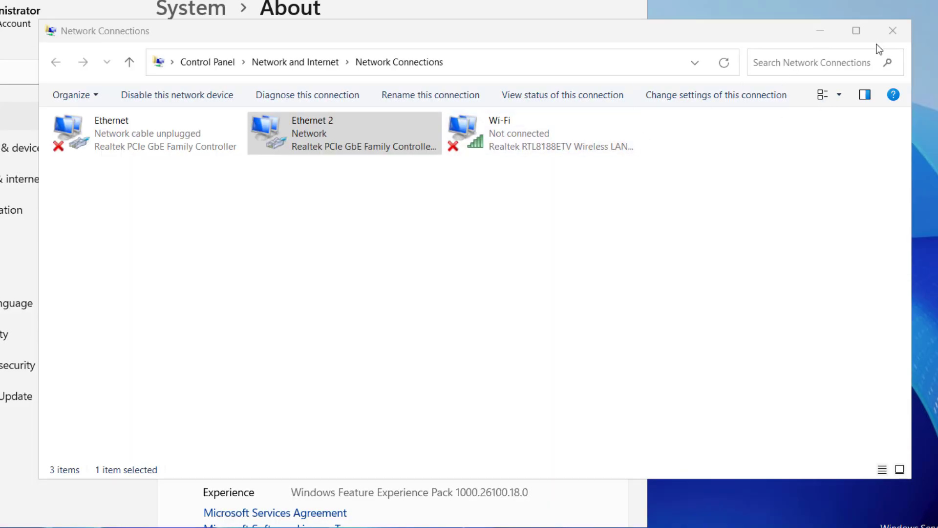
left_click(892, 32)
Change the computer's membership from workgroup to the domain techijack.lcoal in the Computer Name/Domain Changes settings
left_click(425, 323)
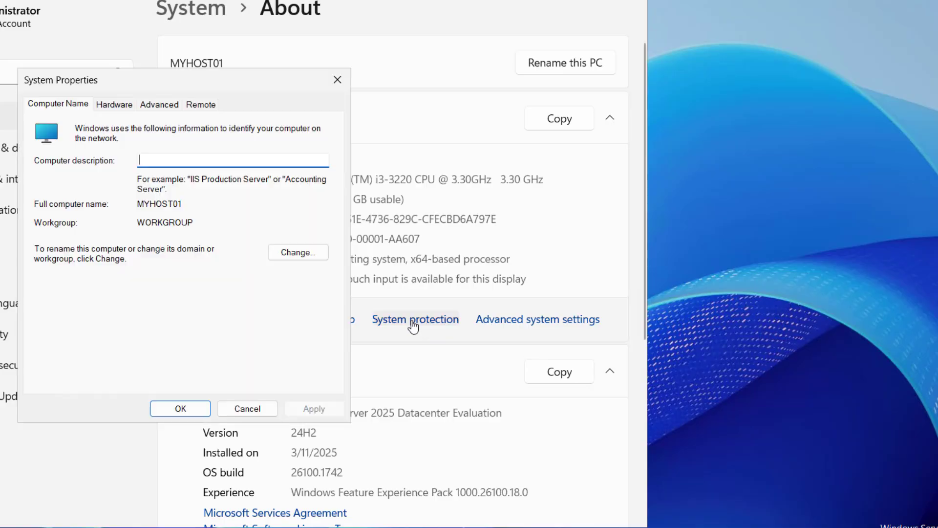
left_click(281, 258)
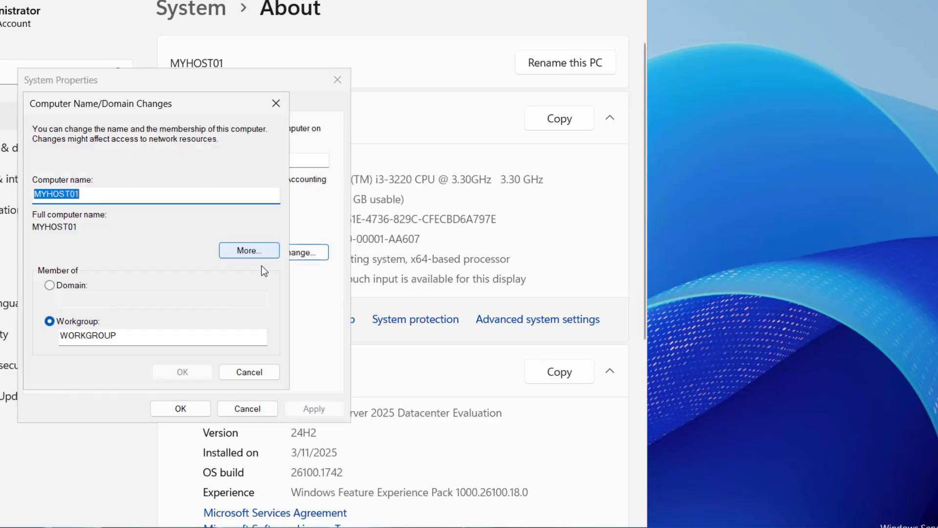
left_click(50, 285)
left_click(73, 297)
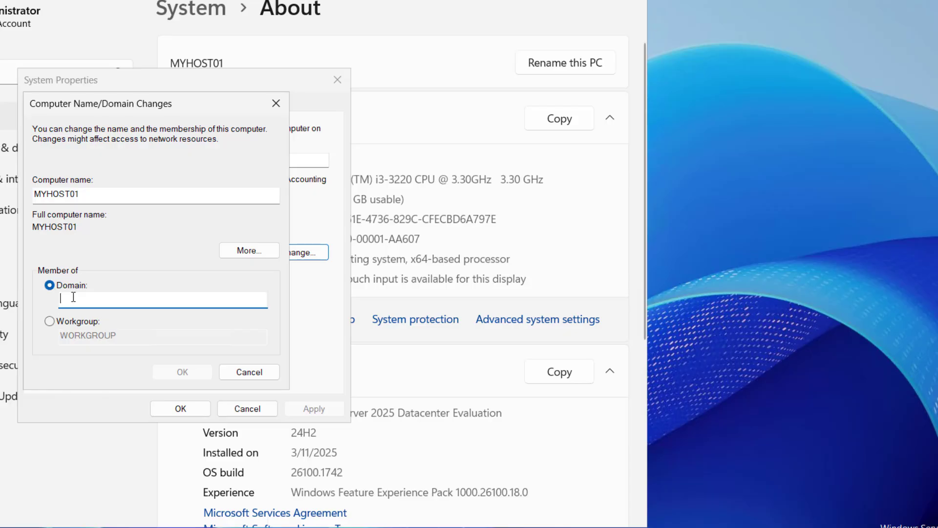
type("tehlack.local")
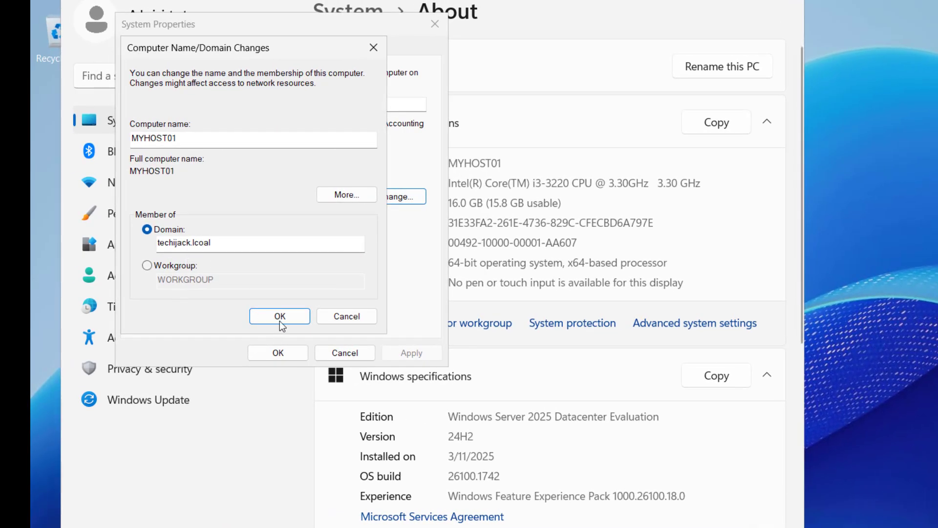
left_click(280, 316)
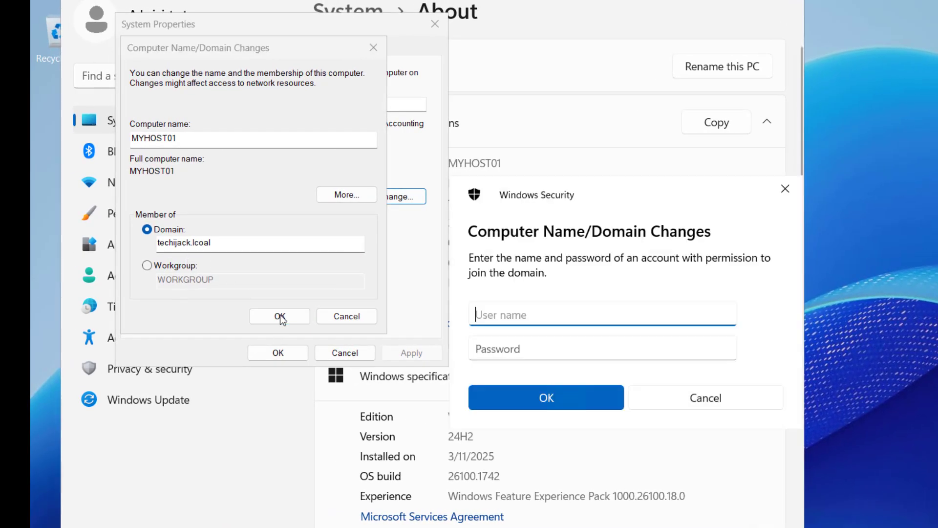
Authorize the domain join with the user name techijack\administrator and the account password
type("techijack")
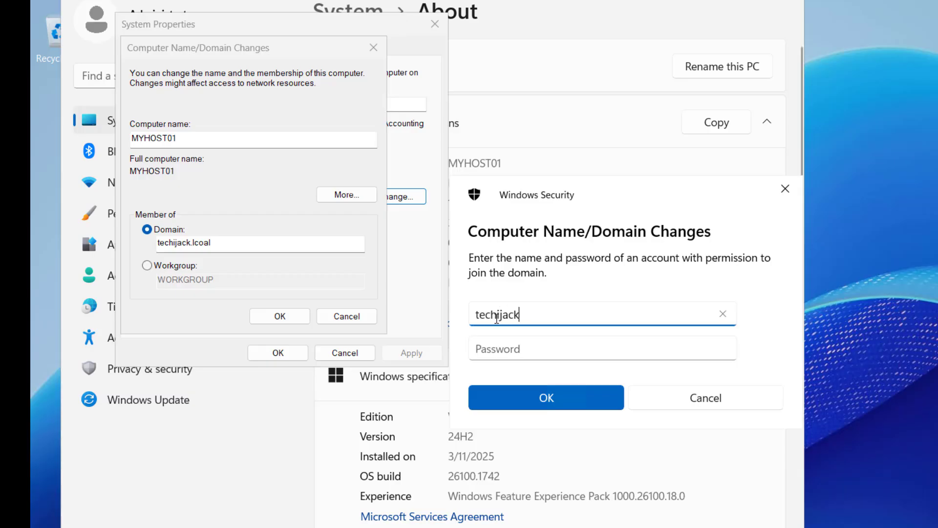
type("\\administrator")
key("Tab")
type("•••••••••••")
left_click(542, 398)
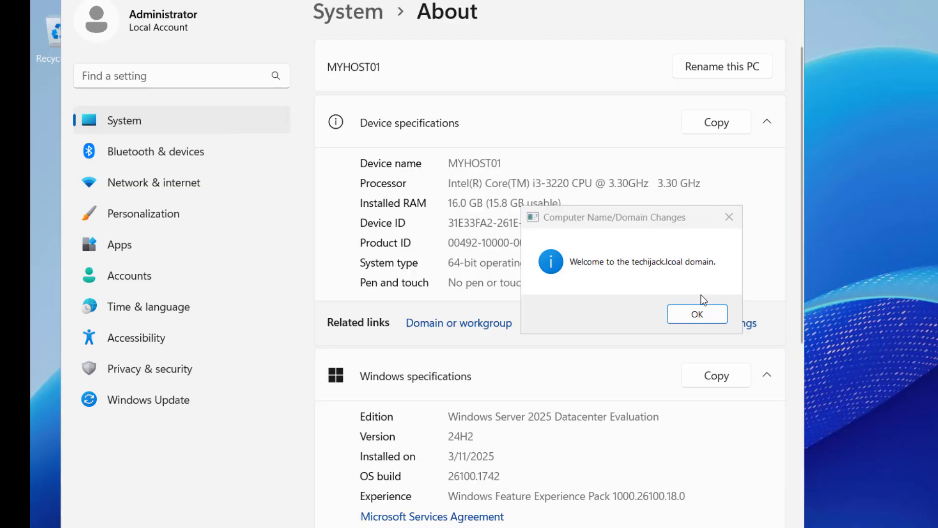
Restart the computer to apply the domain change and reconnect to 192.168.2.191 as TECHIJACK\administrator with the account password
left_click(693, 315)
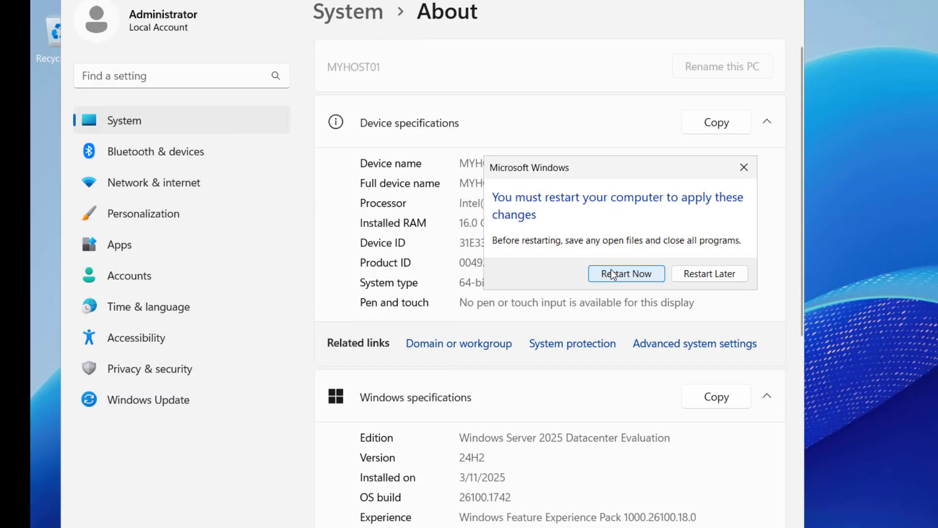
left_click(616, 270)
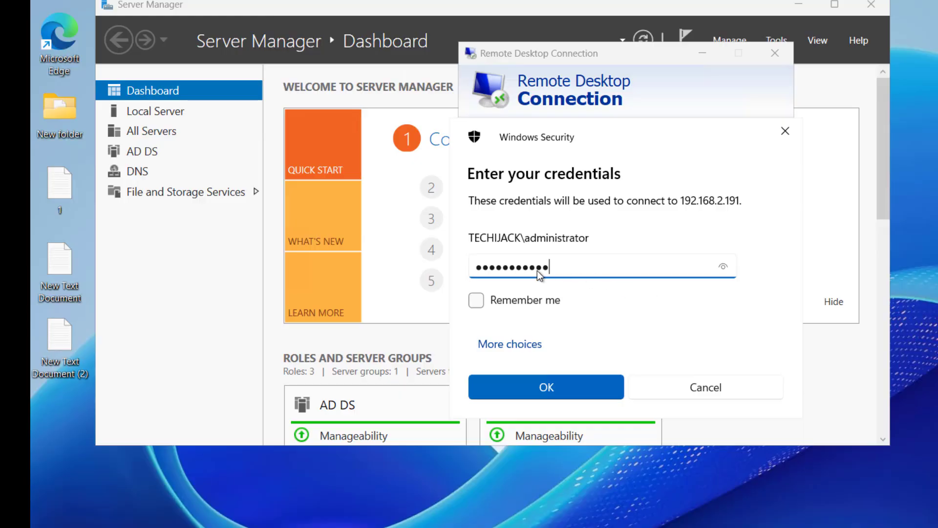
left_click(545, 388)
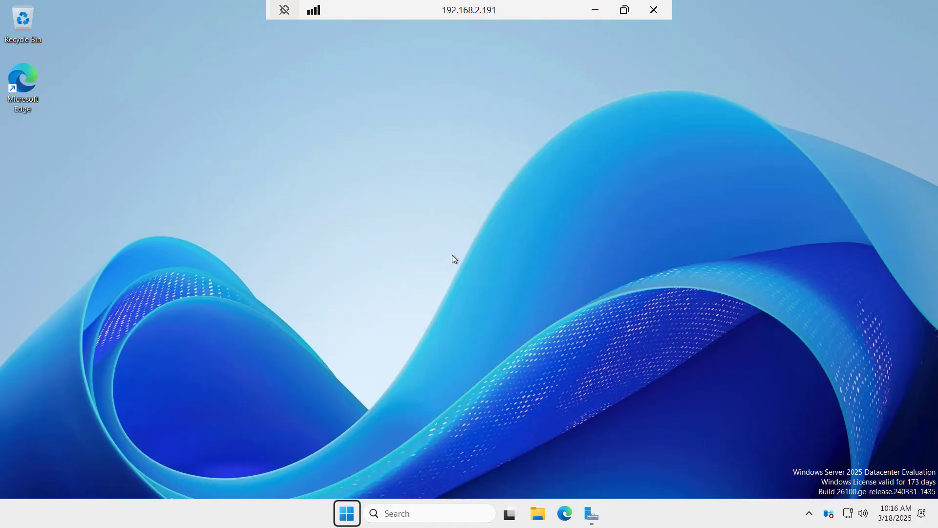
Run whoami in the Command Prompt and highlight the signed-in domain account
key("super+r")
key("Escape")
type("whoami")
key("Return")
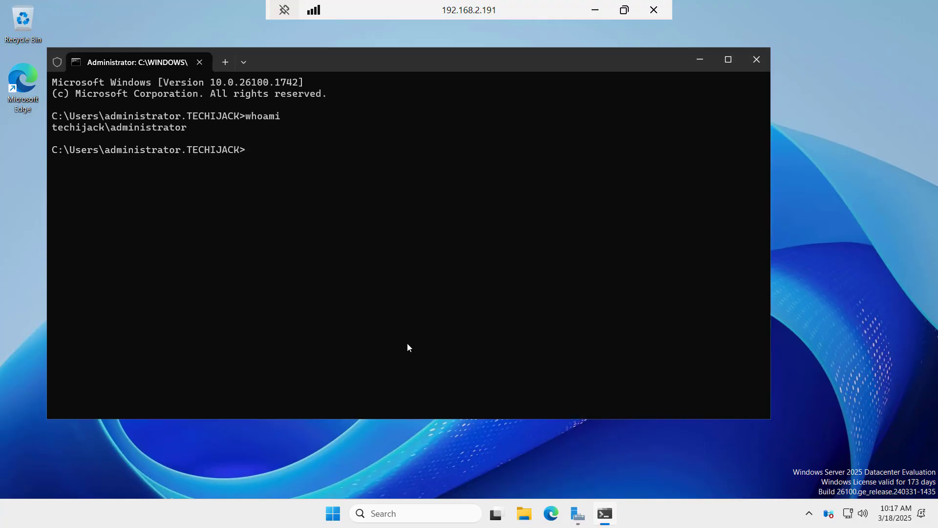
left_click_drag(189, 130, 61, 130)
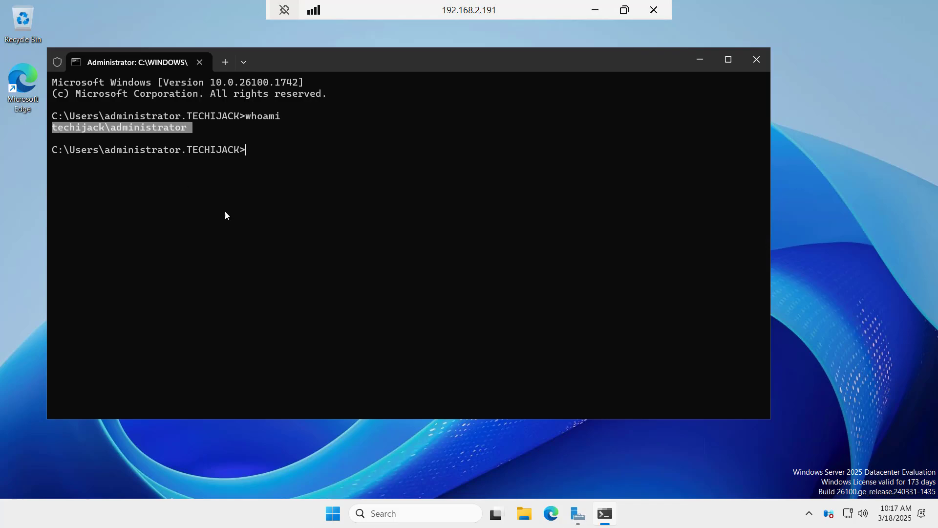
Open the properties of This PC and check the computer's domain membership and full device name
left_click(524, 513)
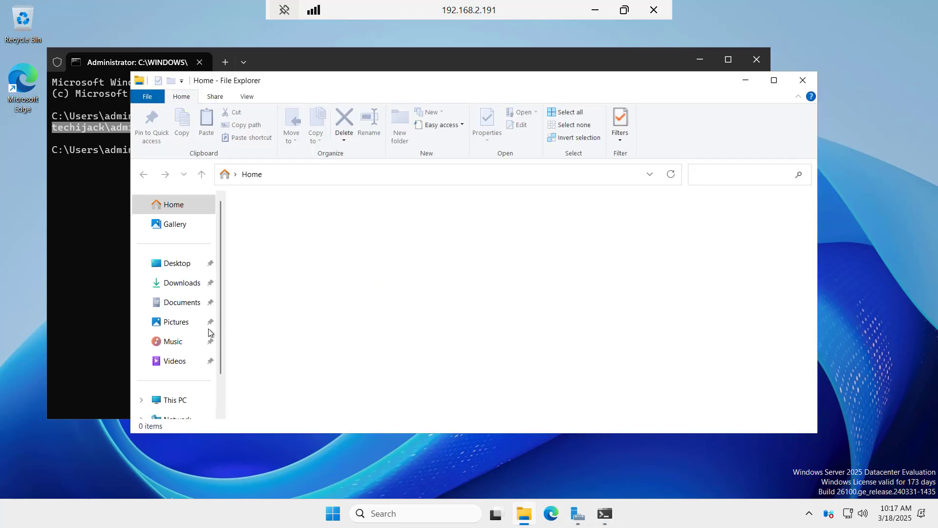
right_click(176, 399)
left_click(199, 388)
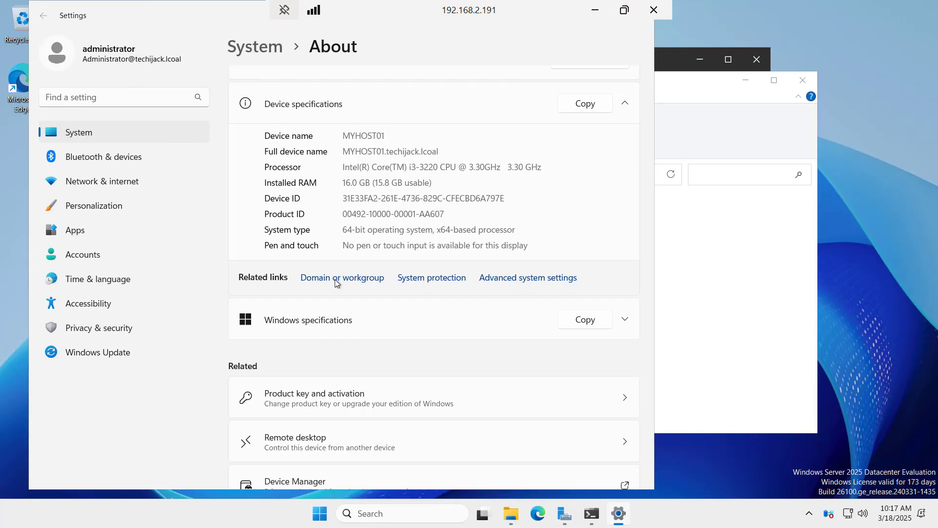
left_click(336, 282)
left_click(316, 238)
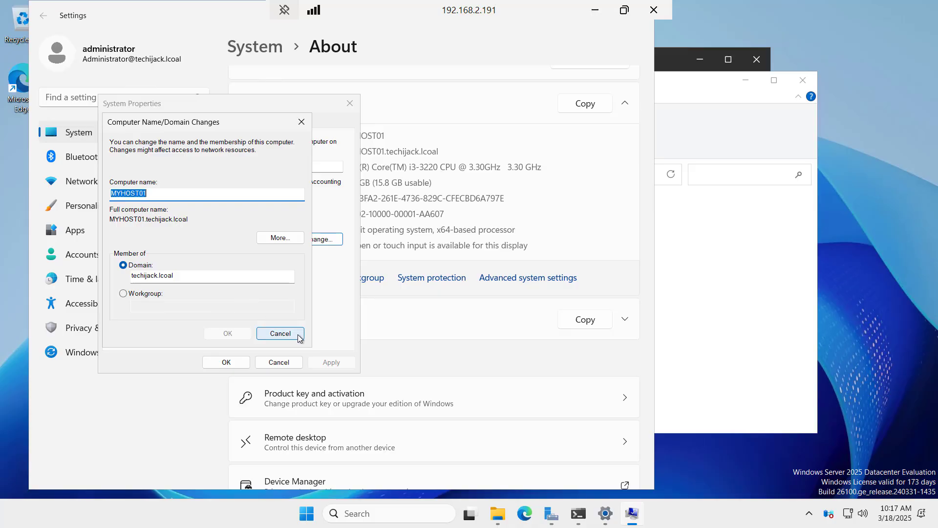
left_click(281, 334)
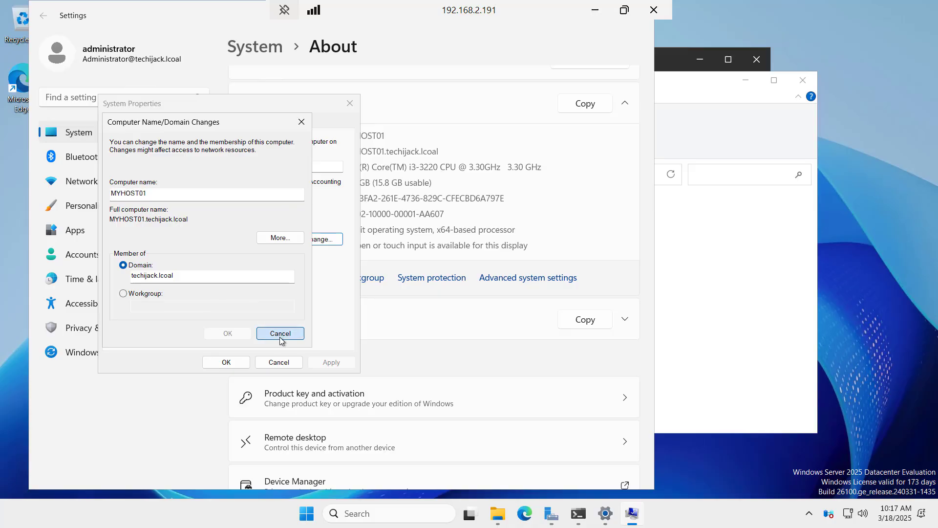
left_click(278, 361)
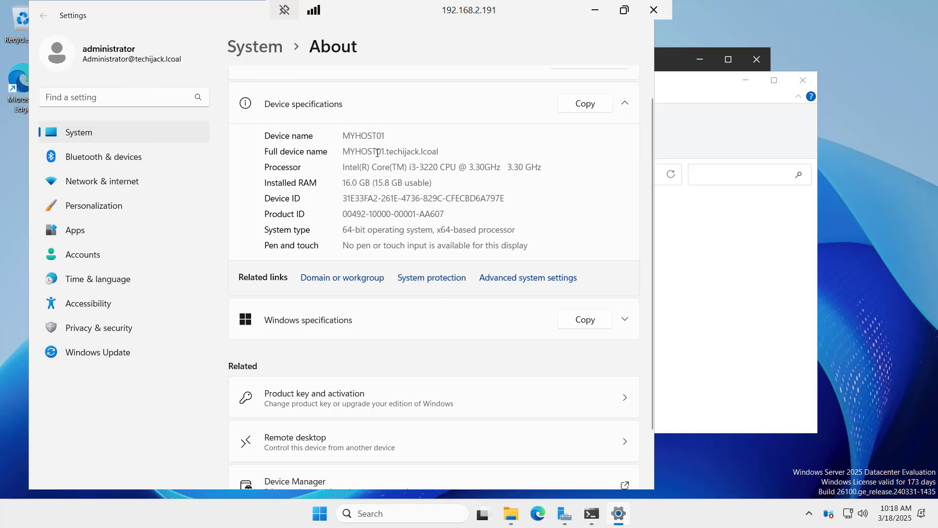
left_click_drag(384, 152, 439, 152)
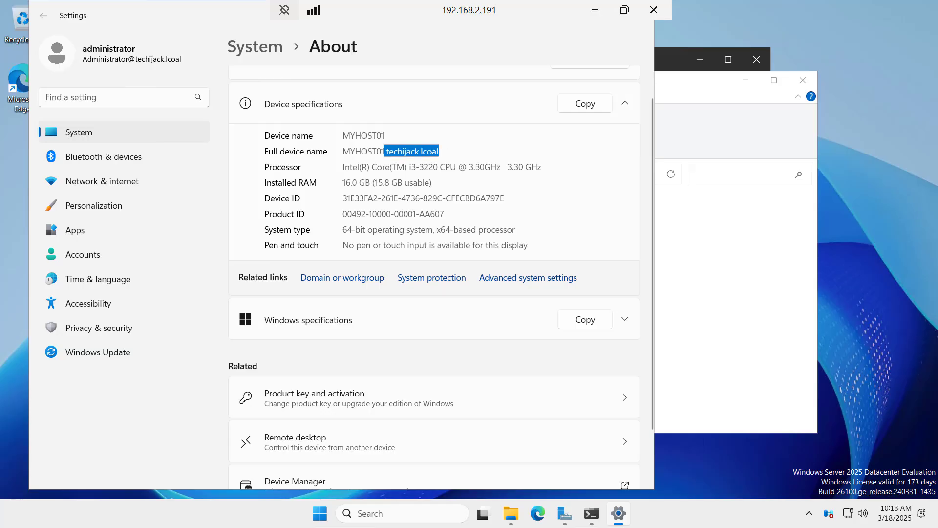